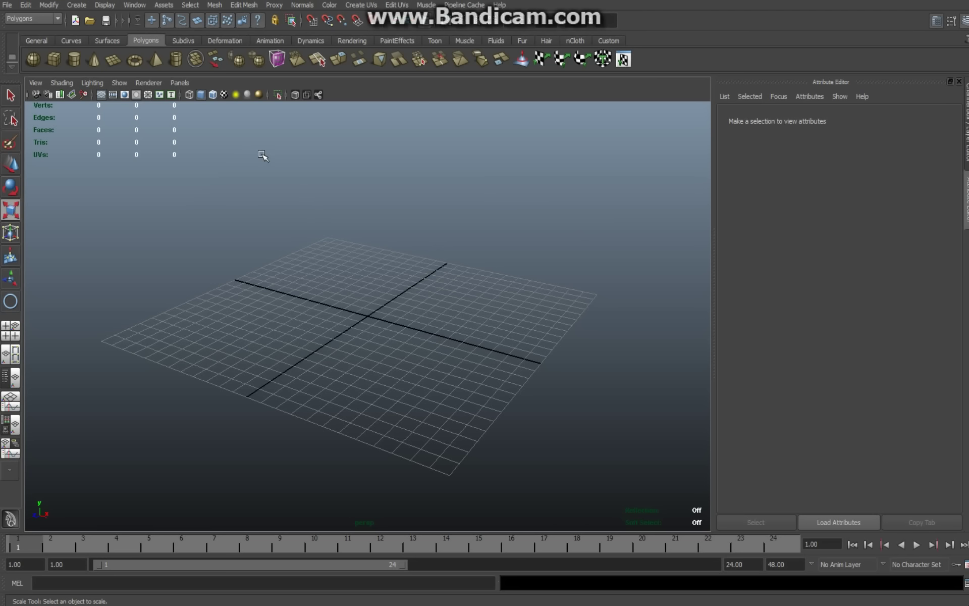
Switch back to the Select tool with Q
key("q")
Drag out a flat cylinder (radius 7.689, height 1.048) and give it 50 axis subdivisions
left_click(74, 59)
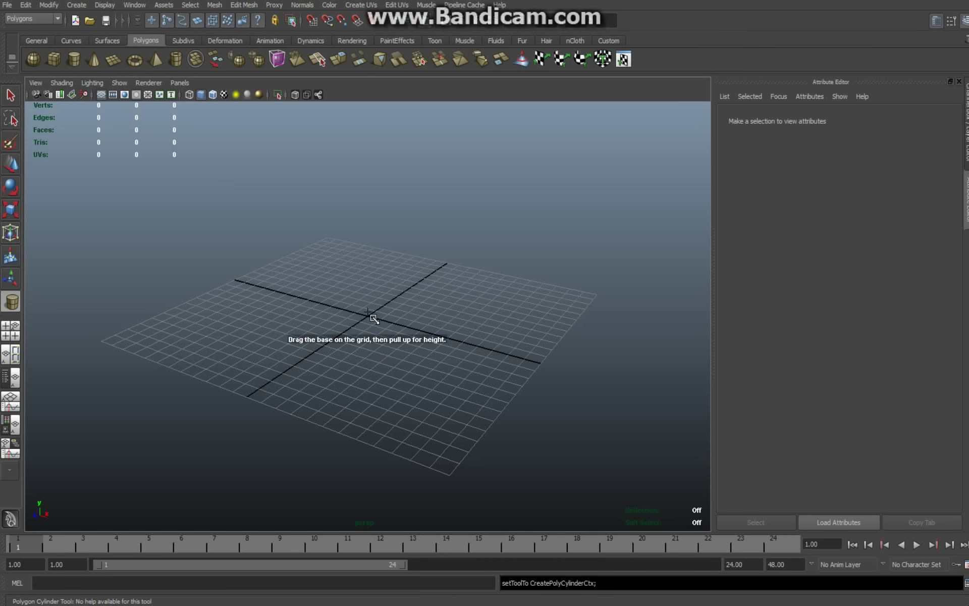
left_click_drag(369, 320, 456, 303)
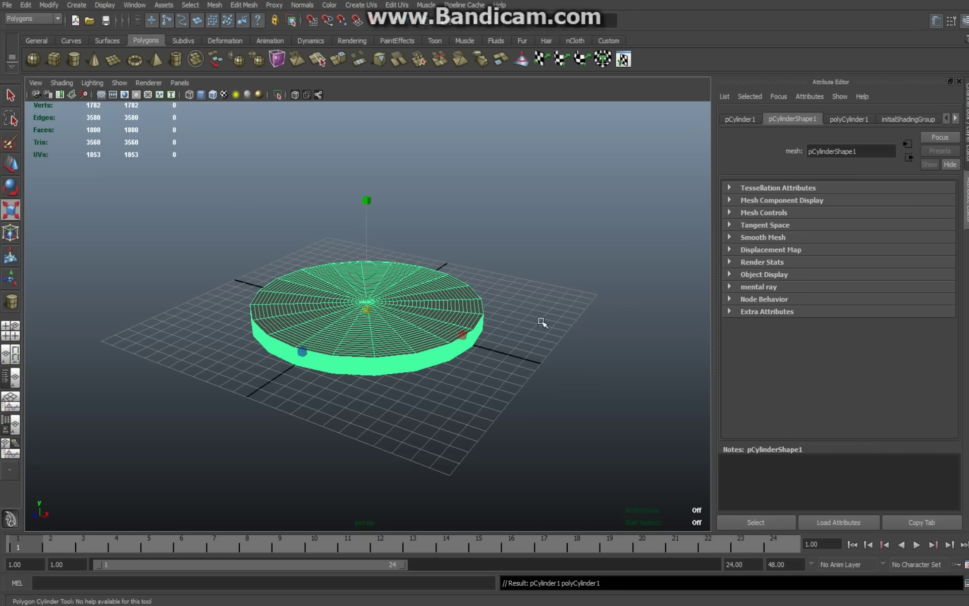
key("ctrl+a")
key("ctrl+a")
left_click(853, 120)
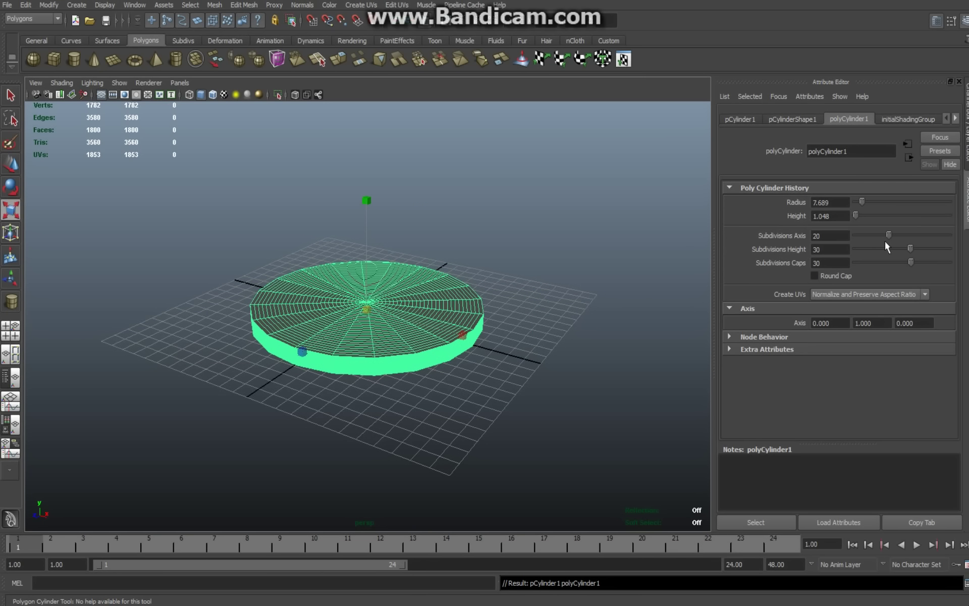
left_click_drag(889, 235, 966, 237)
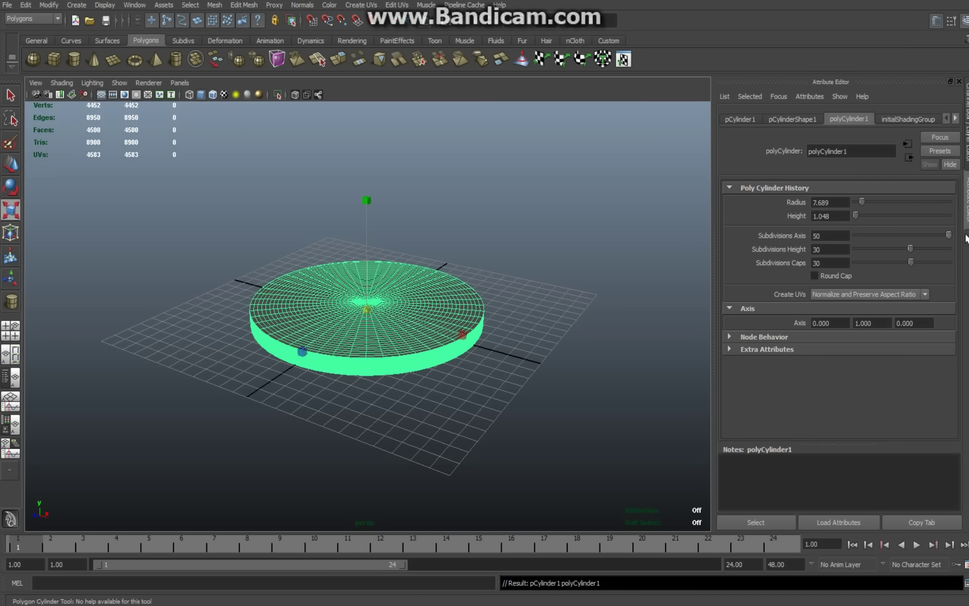
key("r")
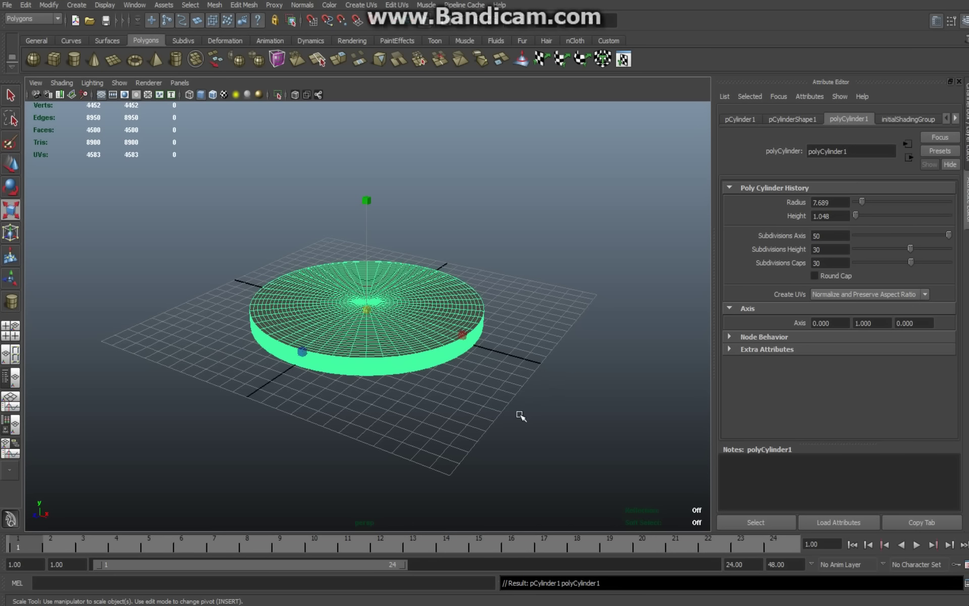
Zero the cylinder's Translate X and Z, placing it at 0, 0.524, 0
left_click(791, 119)
left_click(753, 118)
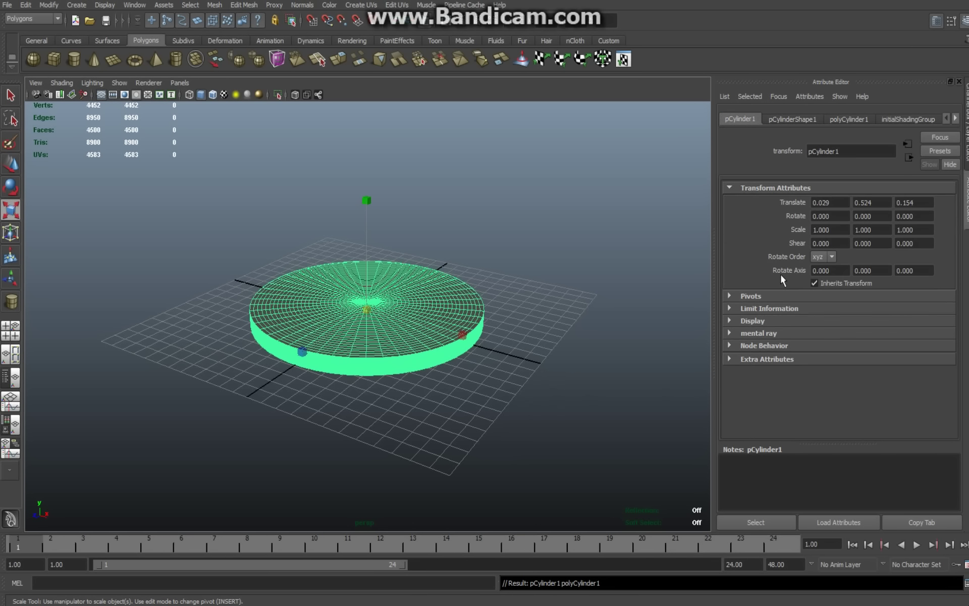
left_click(844, 202)
type("0")
left_click(925, 202)
type("0")
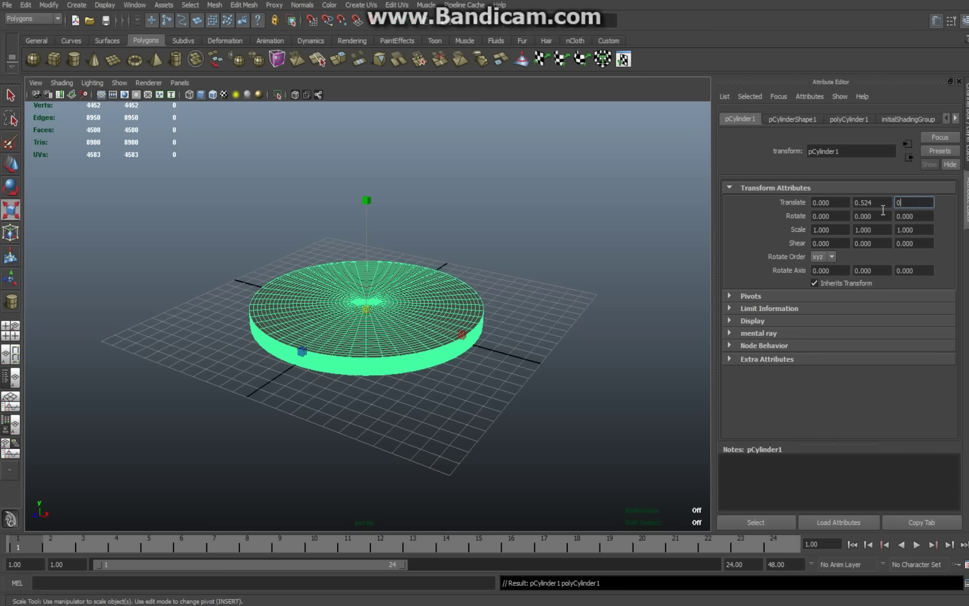
left_click(881, 204)
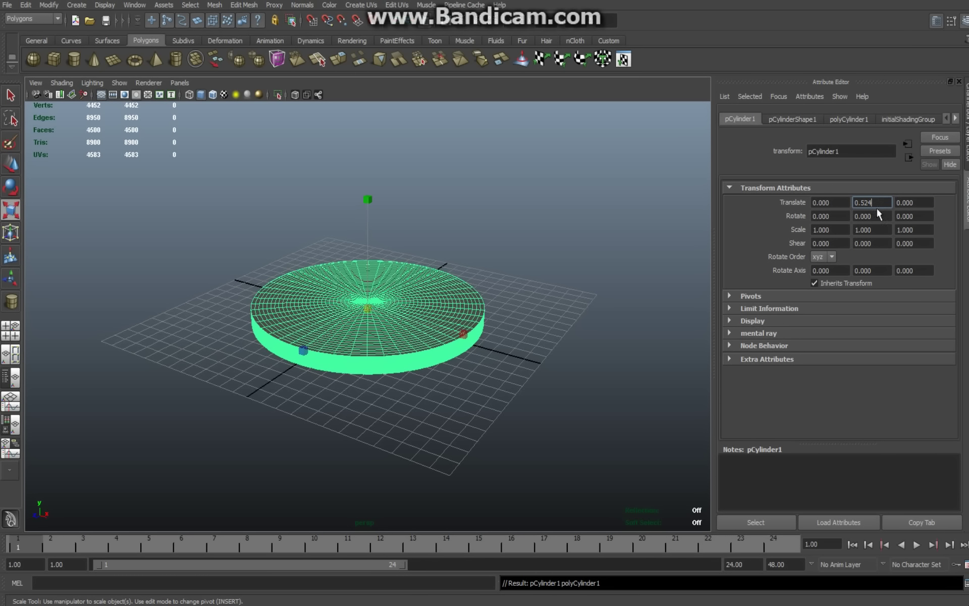
Lift the disc to translate Y 0.550 in the maximized side view
left_click(8, 332)
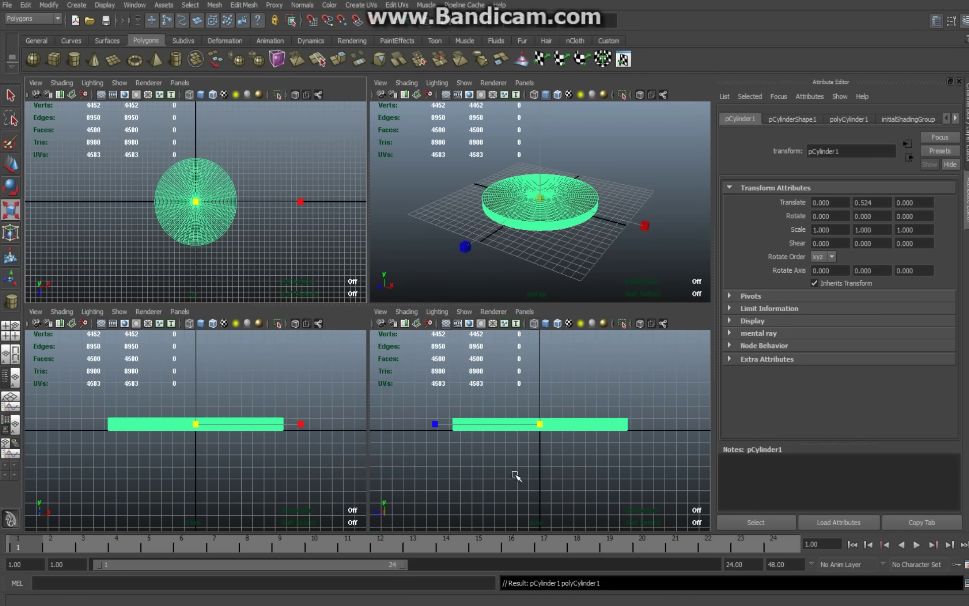
key("space")
key("w")
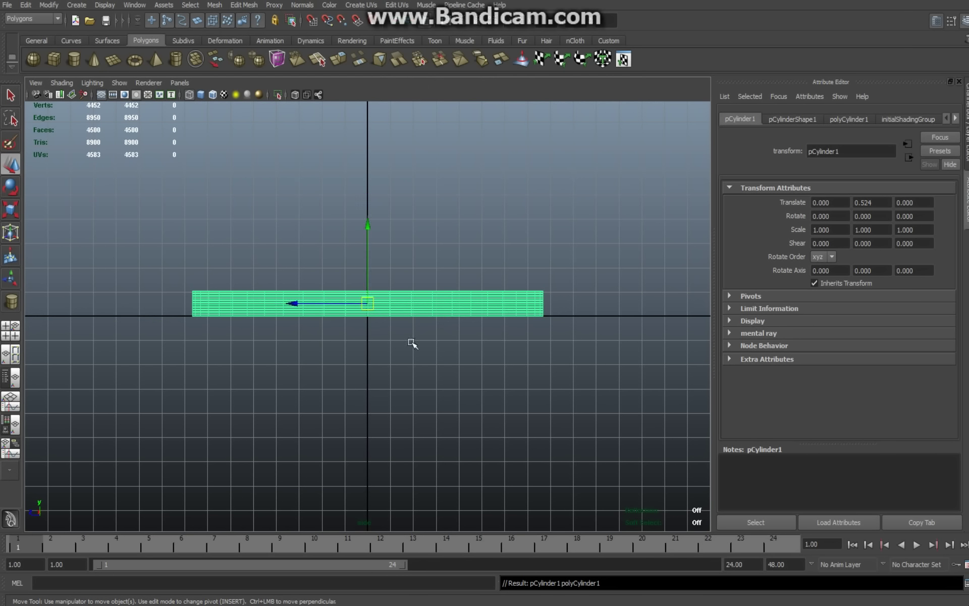
left_click_drag(367, 230, 368, 224)
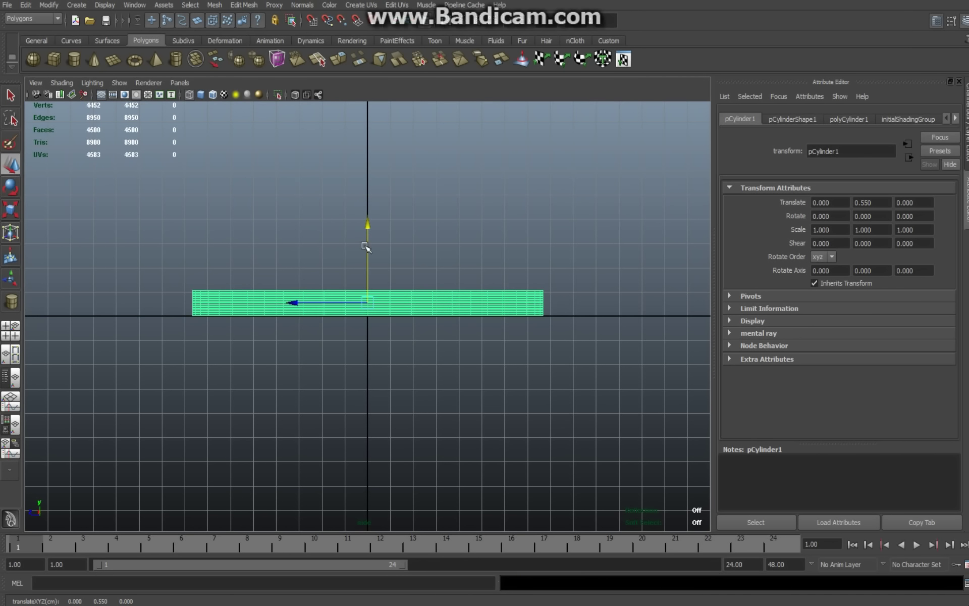
Return to four views, deselect the disc, and maximize the perspective view
left_click(12, 346)
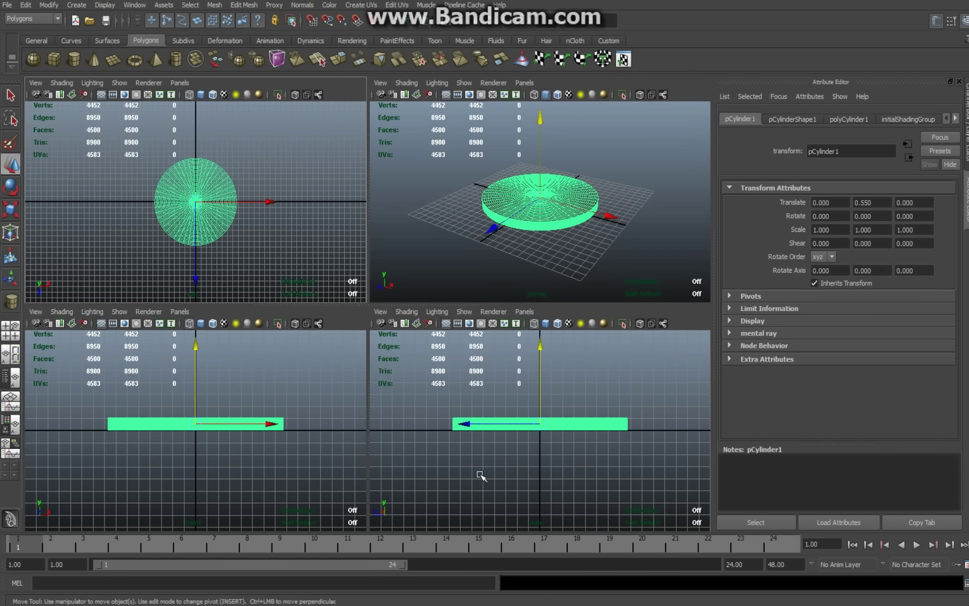
left_click(12, 335)
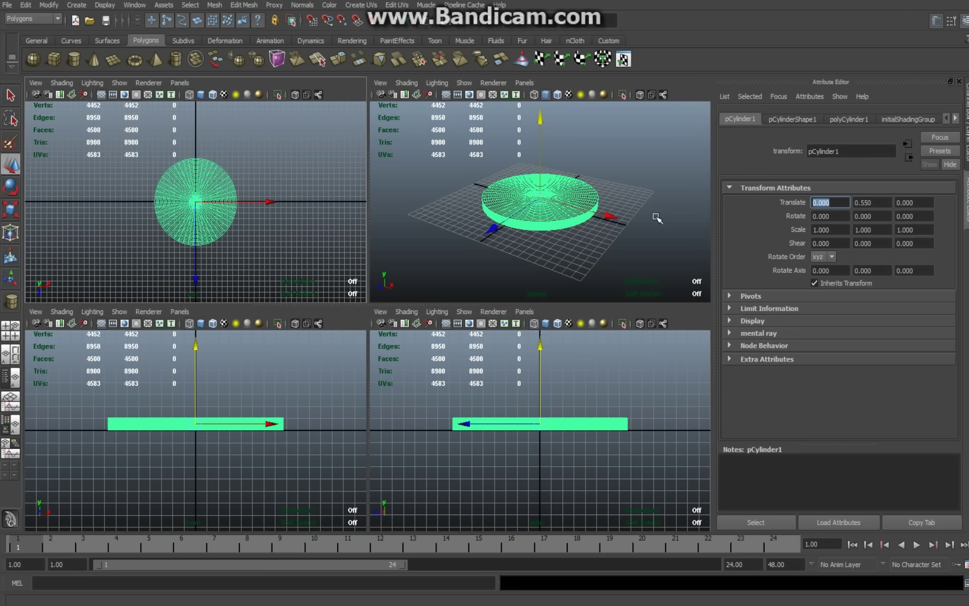
left_click(640, 151)
key("space")
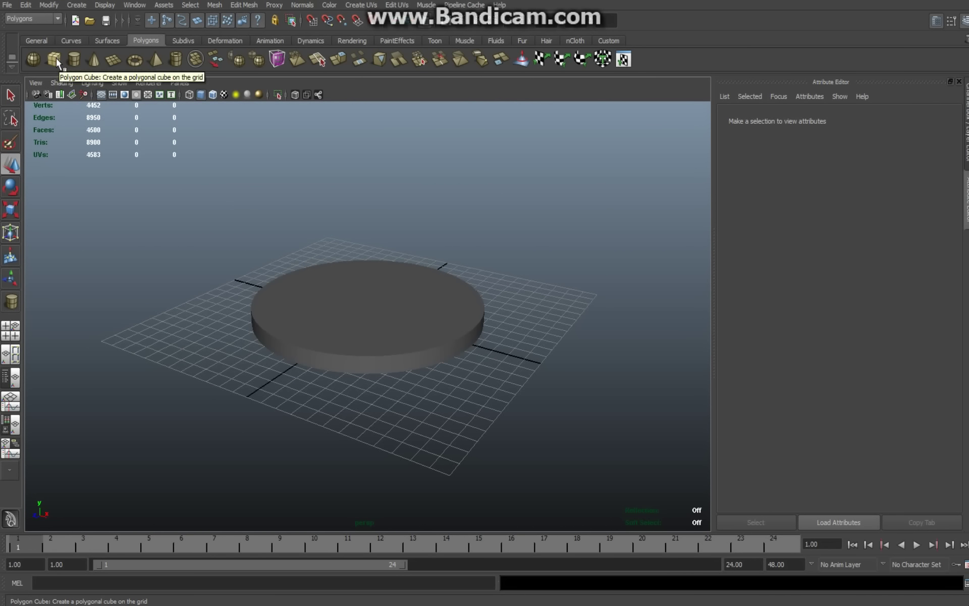
Create a polygon cube and drag it along X and Z onto the disc
left_click(55, 59)
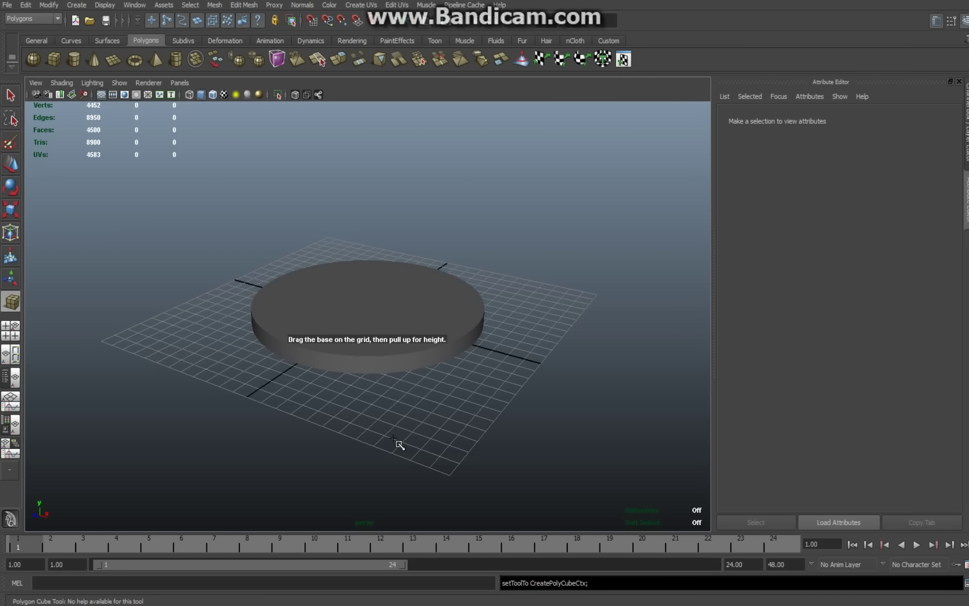
left_click_drag(392, 437, 469, 371)
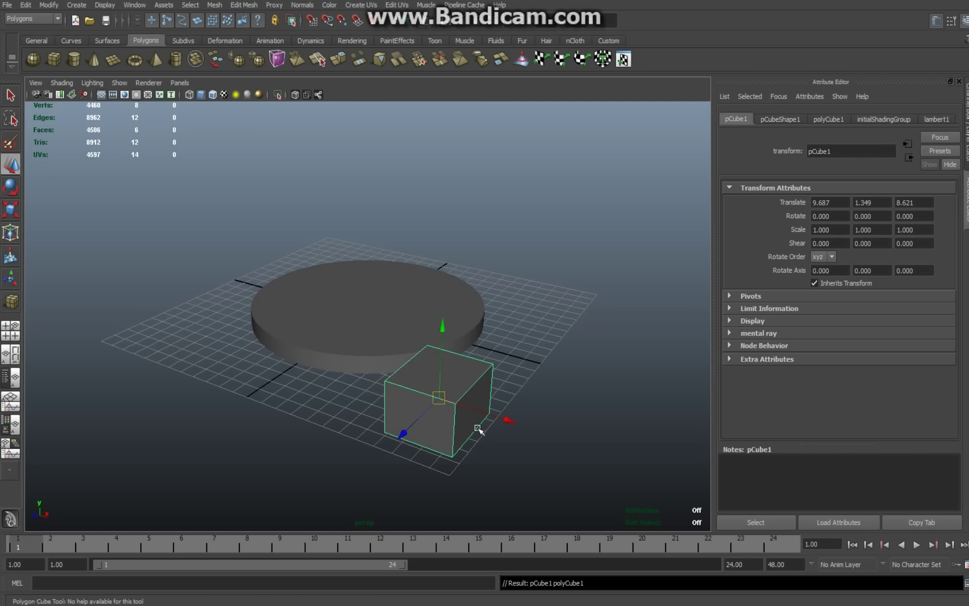
left_click_drag(506, 422, 350, 368)
left_click_drag(239, 383, 334, 328)
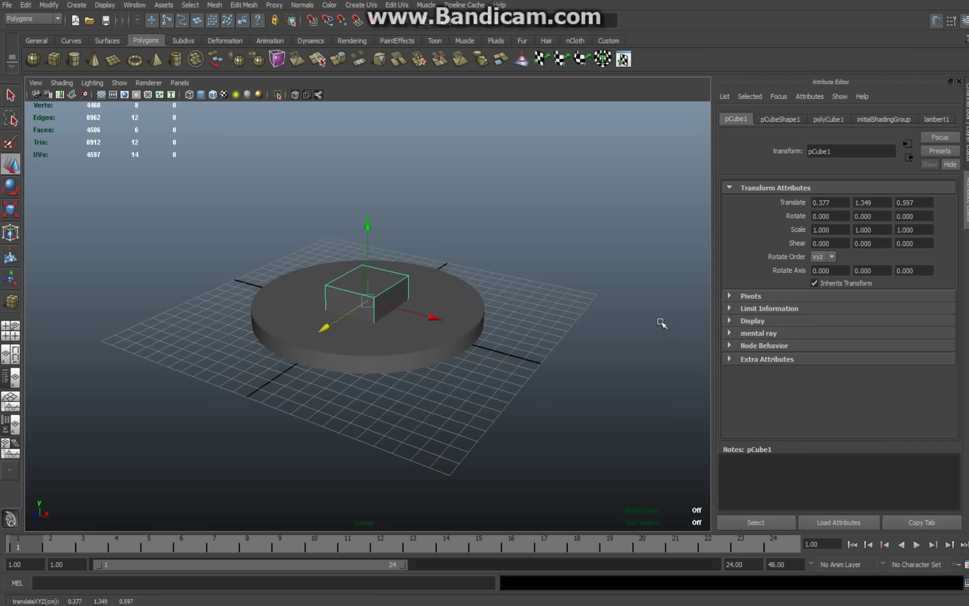
Zero the cube's Translate X and Z, leaving it at 0, 1.349, 0
left_click(823, 120)
left_click(792, 120)
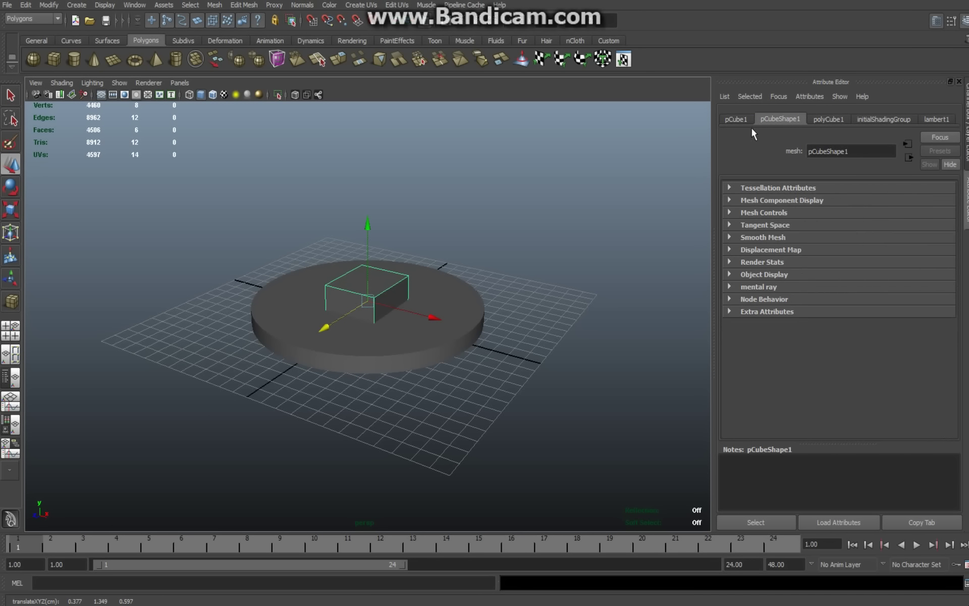
left_click(735, 120)
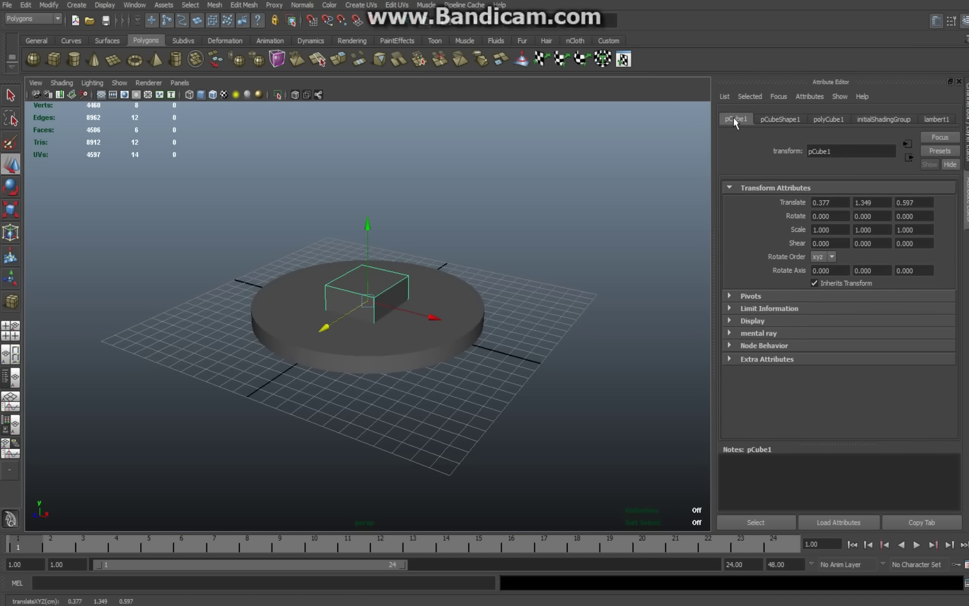
double_click(847, 202)
type("0")
double_click(929, 202)
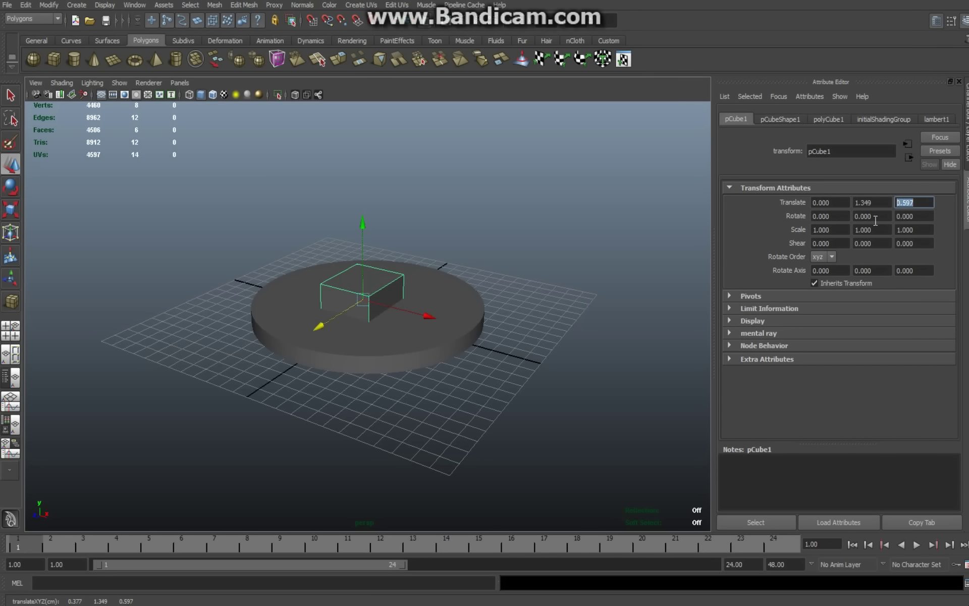
type("0")
left_click(886, 217)
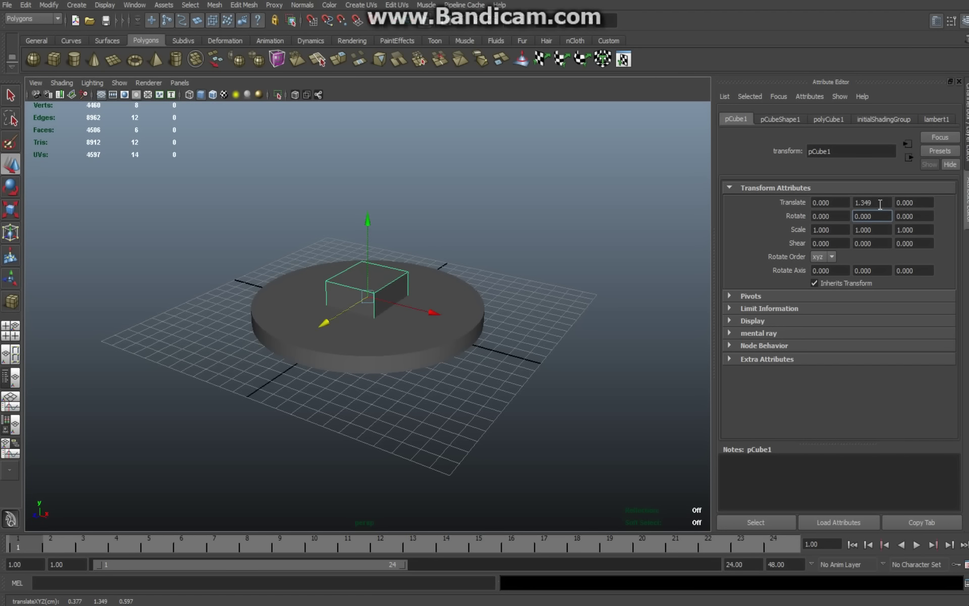
Lift the cube to translate Y 2.478, then view it in perspective and deselect
left_click(16, 335)
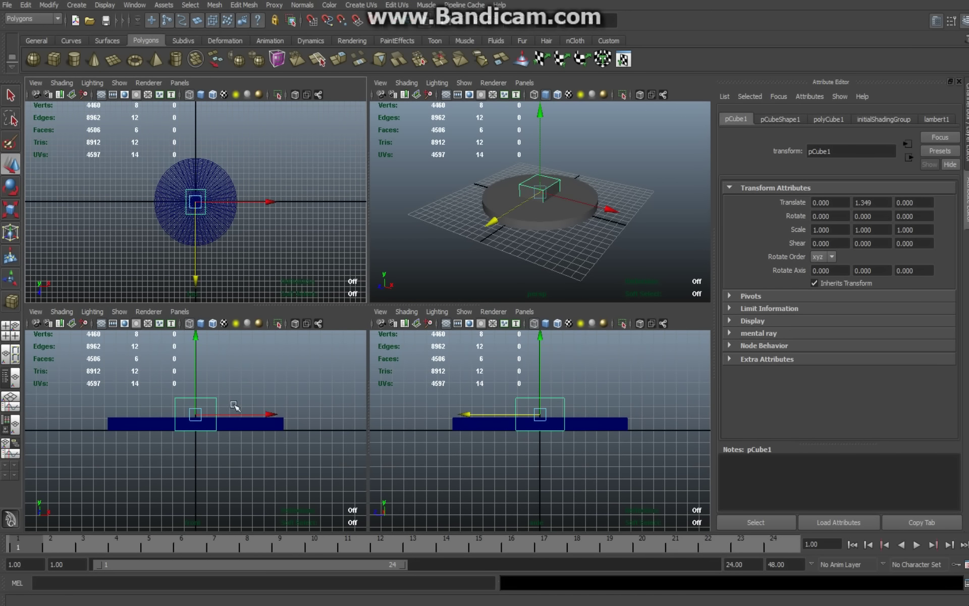
left_click_drag(541, 359, 538, 347)
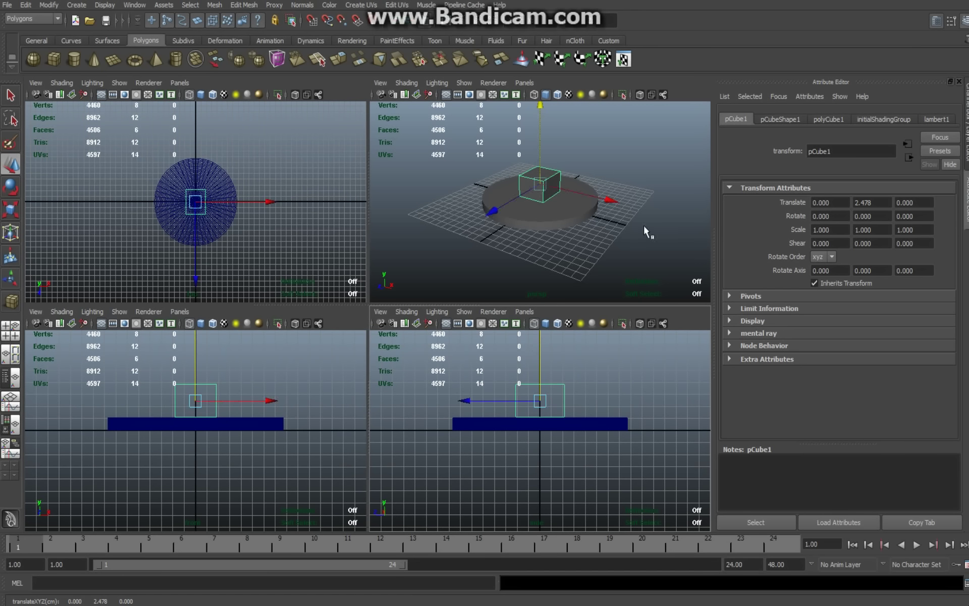
key("space")
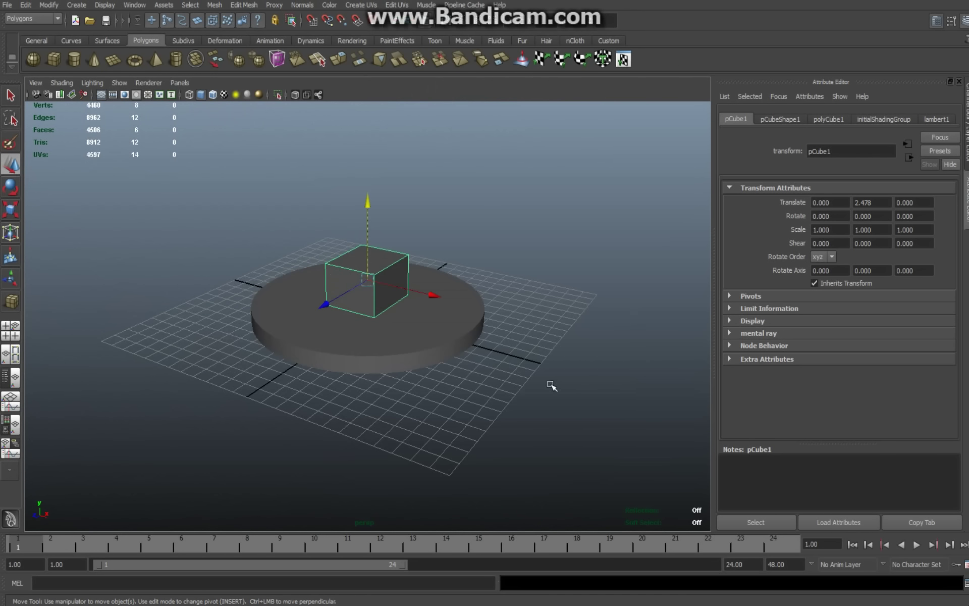
left_click_drag(550, 417, 525, 404, "alt")
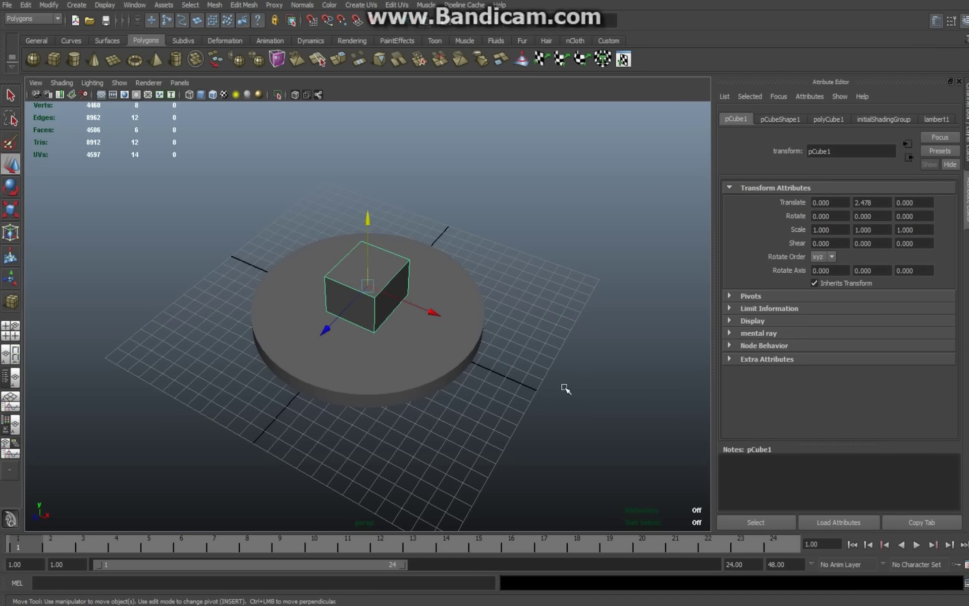
left_click(579, 363)
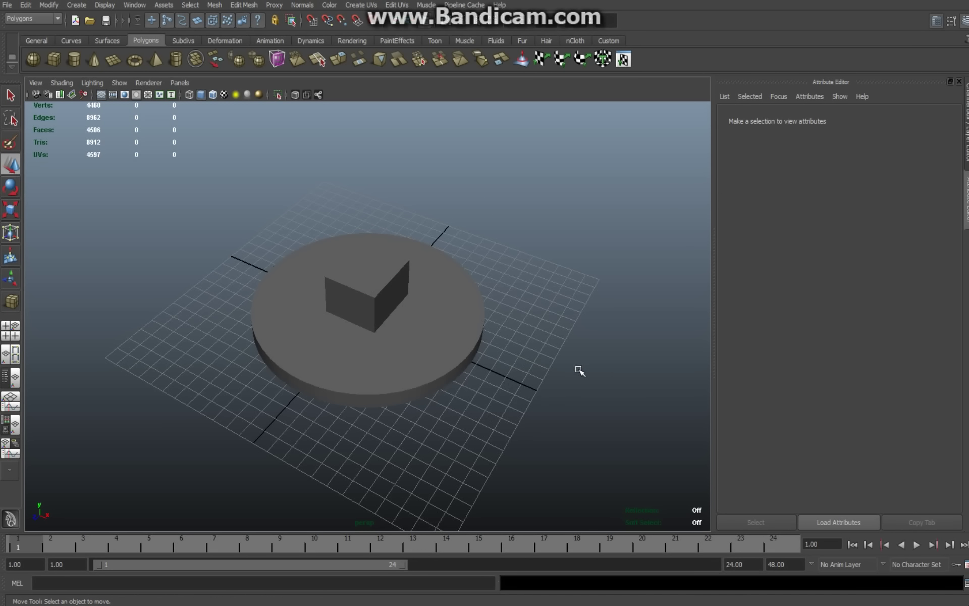
Switch to the Animation menu set and draw a NURBS circle on the grid
left_click(57, 18)
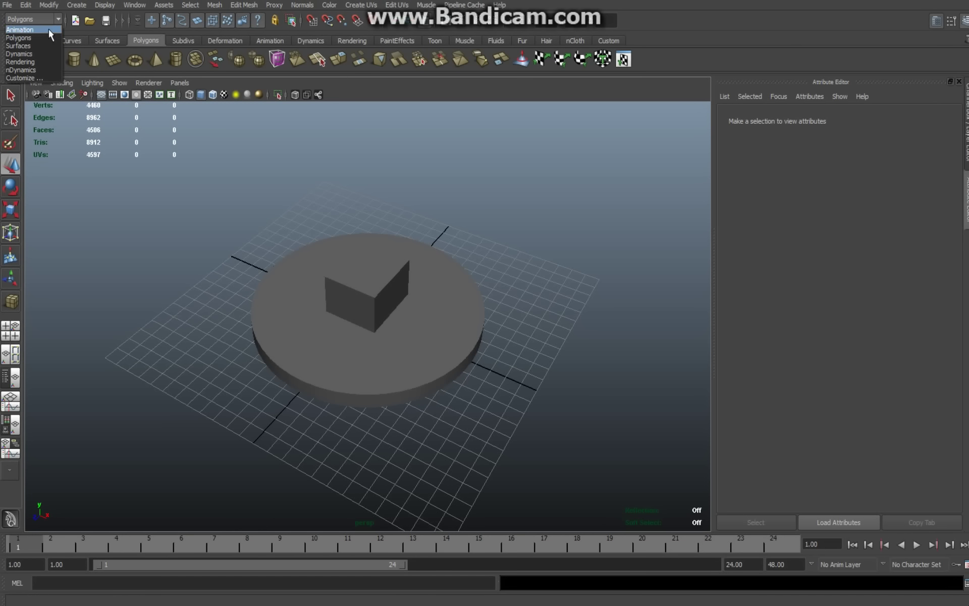
left_click(49, 29)
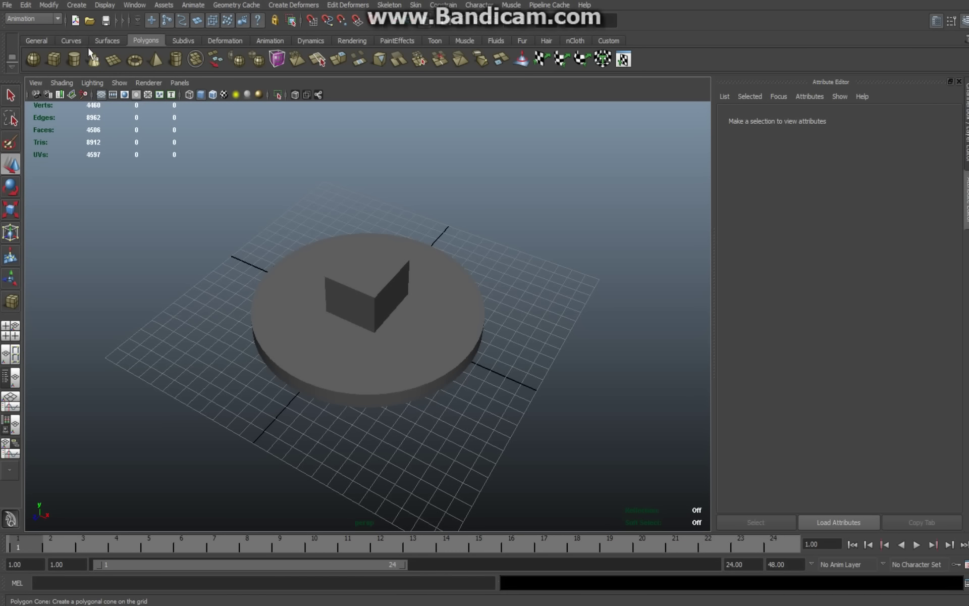
left_click(75, 41)
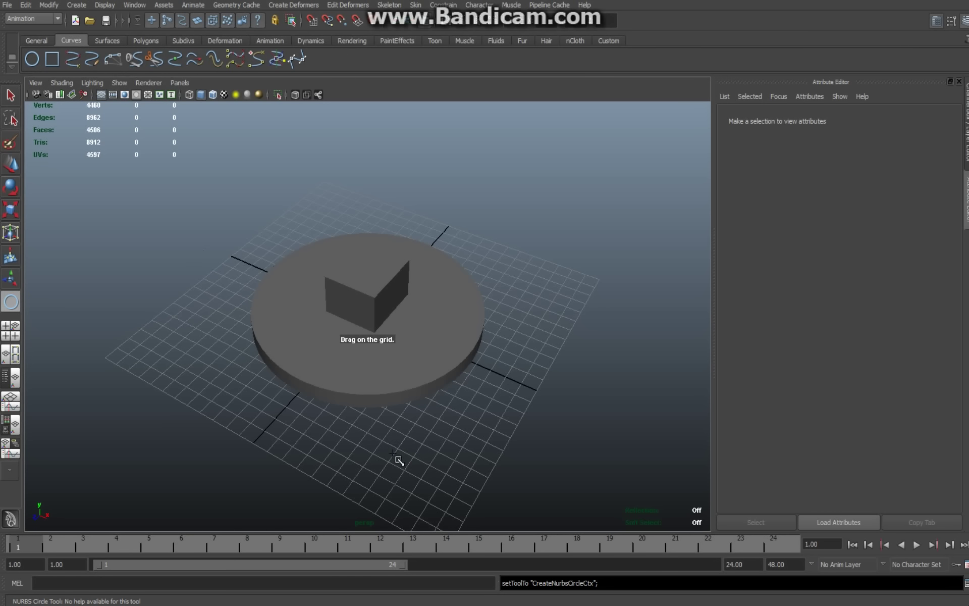
left_click_drag(396, 454, 630, 484)
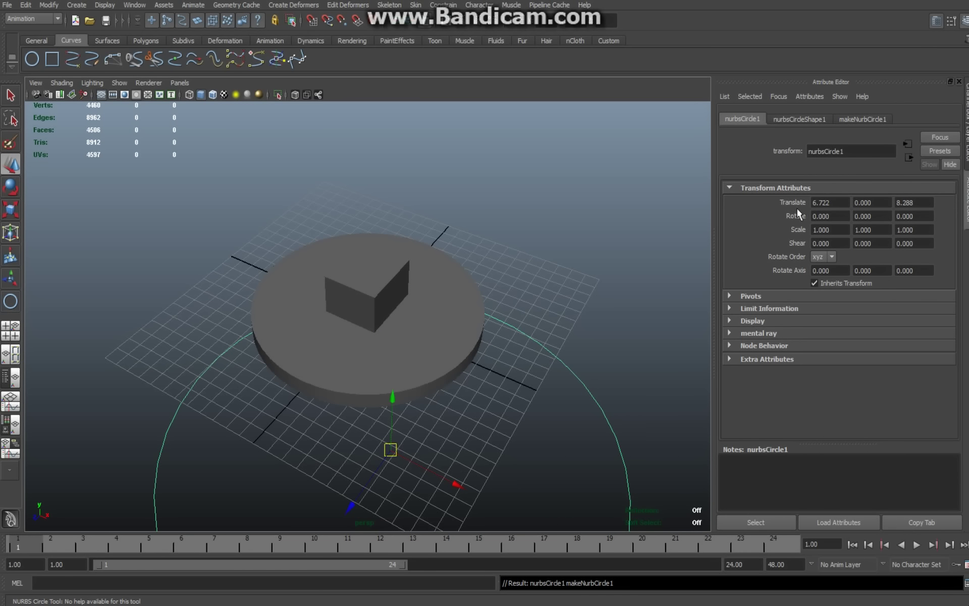
Set nurbsCircle1's Translate X and Z to 0, centring it at the origin
left_click_drag(837, 201, 805, 206)
type("0")
left_click_drag(928, 203, 891, 201)
type("0")
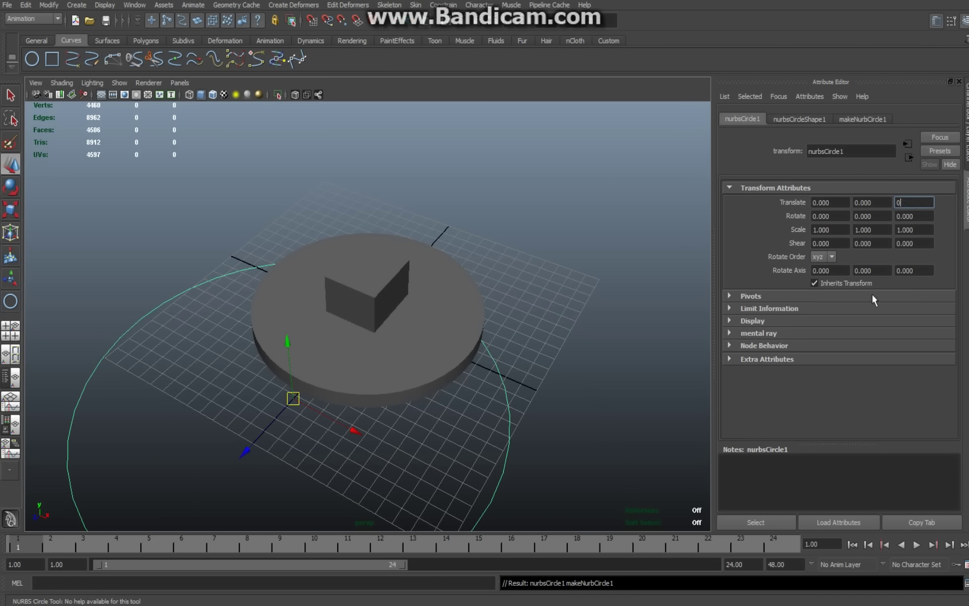
left_click(878, 202)
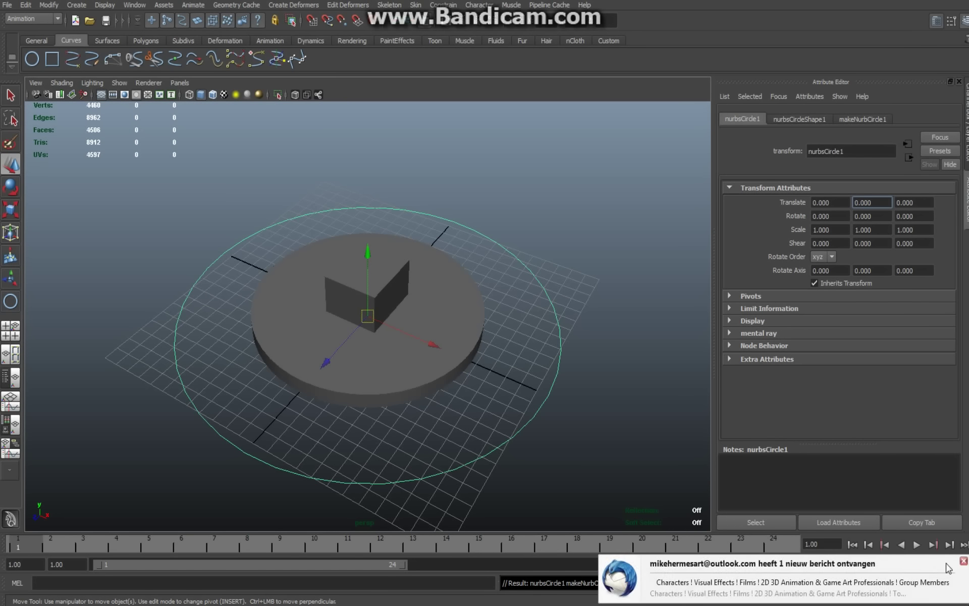
Raise nurbsCircle1 to translate Y 2.410 above the disc, back in single perspective view
left_click(963, 561)
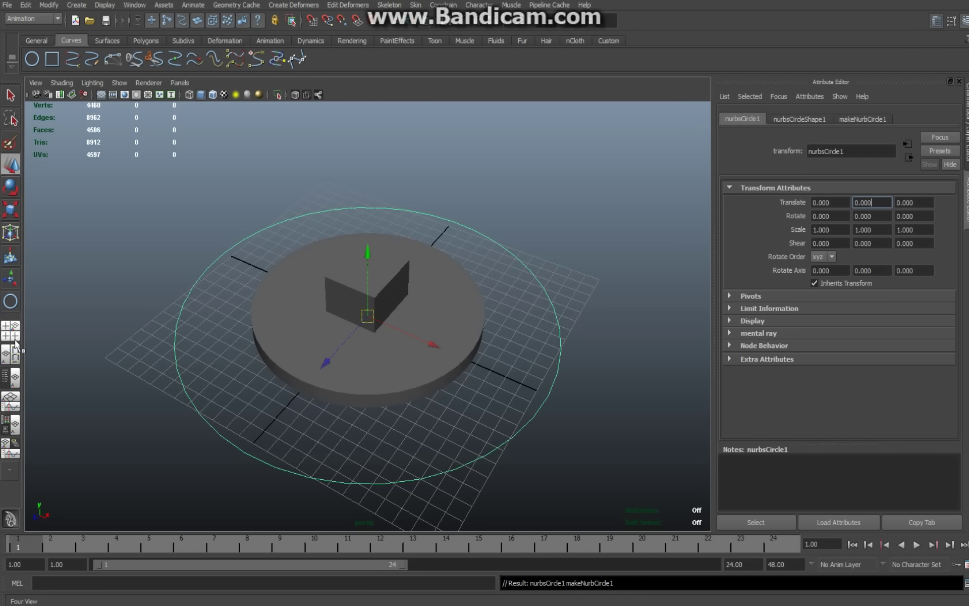
left_click(11, 335)
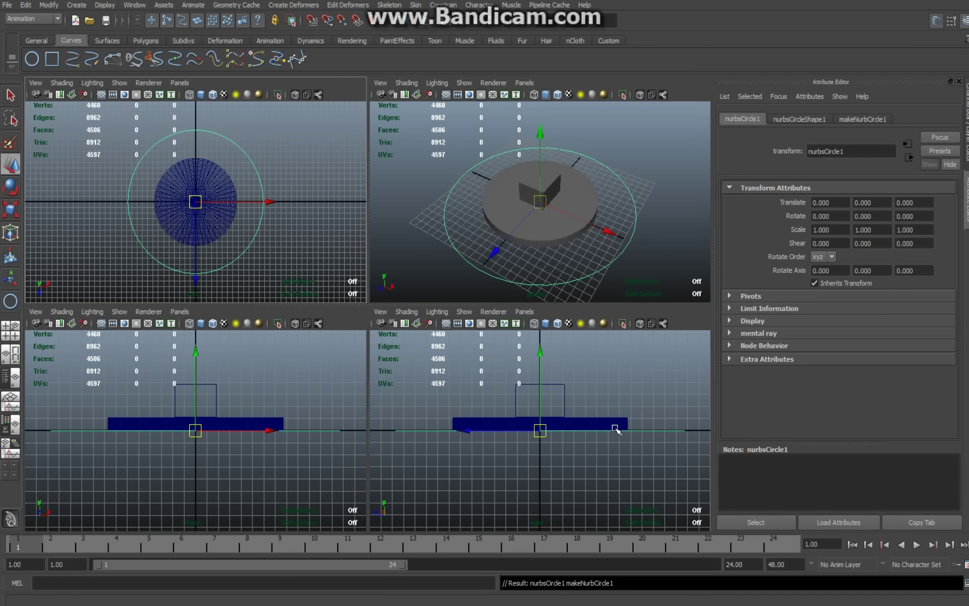
left_click_drag(541, 355, 543, 327)
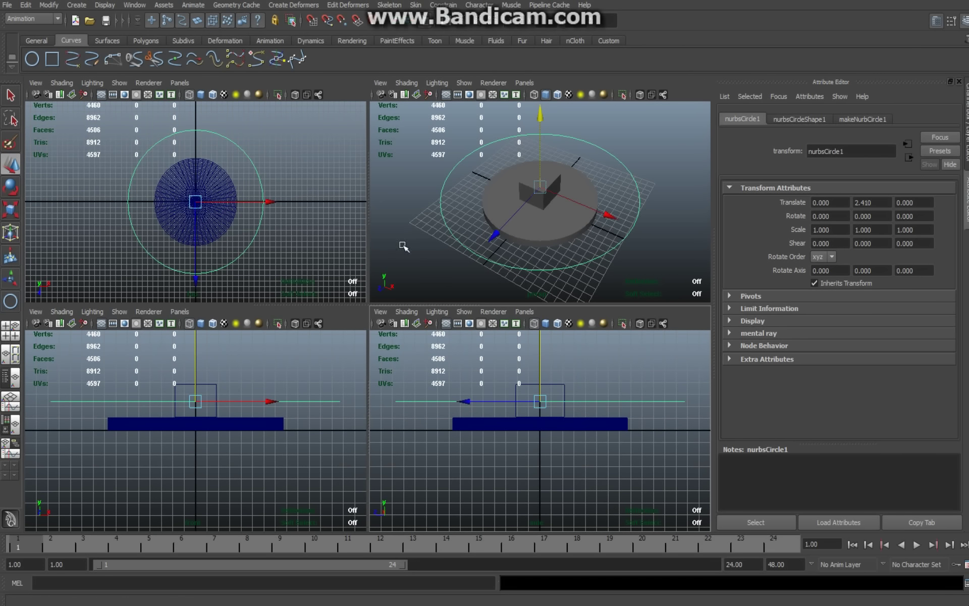
key("space")
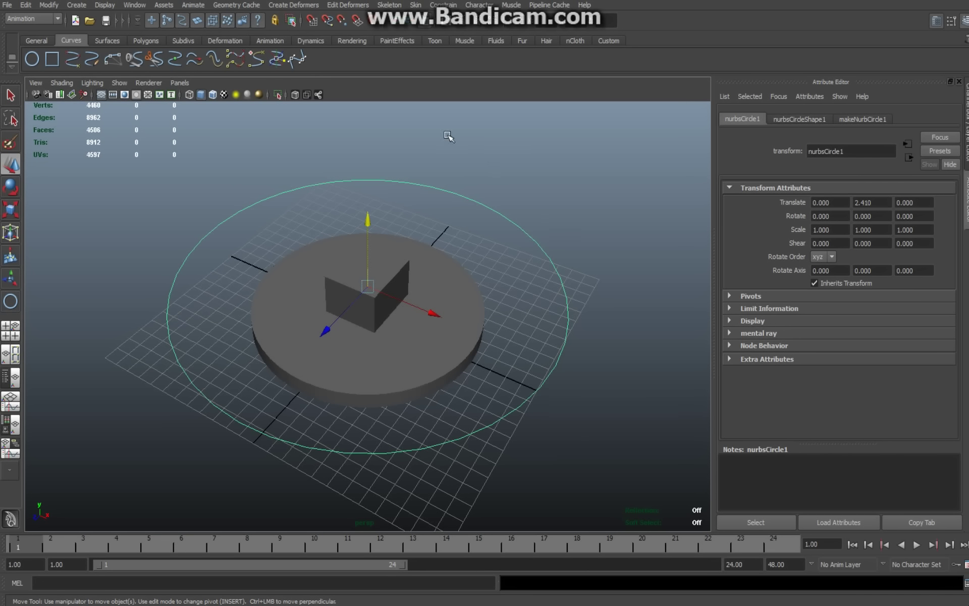
Create camera1 via Create > Cameras and move it out along Z to 13.918
left_click(82, 6)
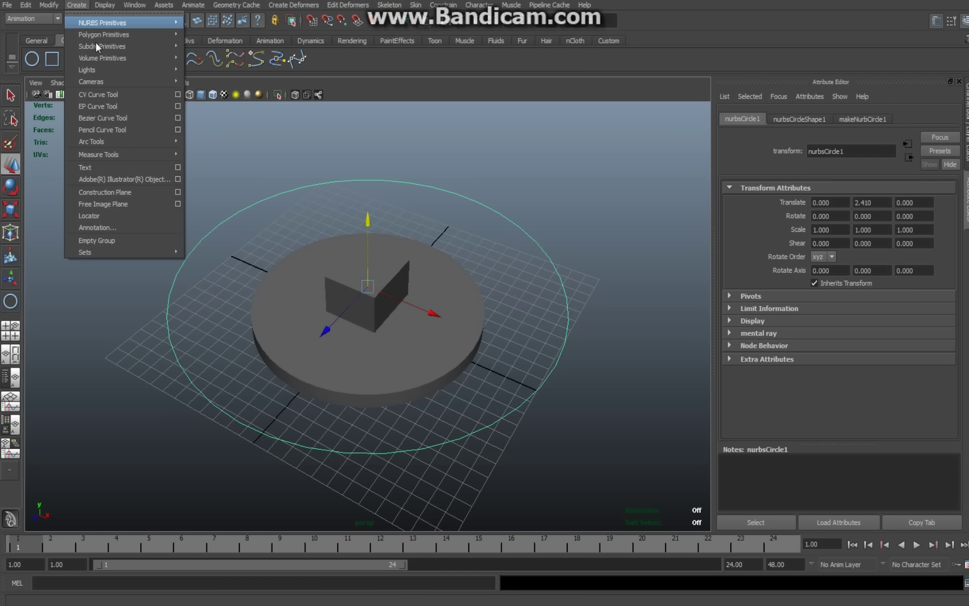
mouse_move(147, 87)
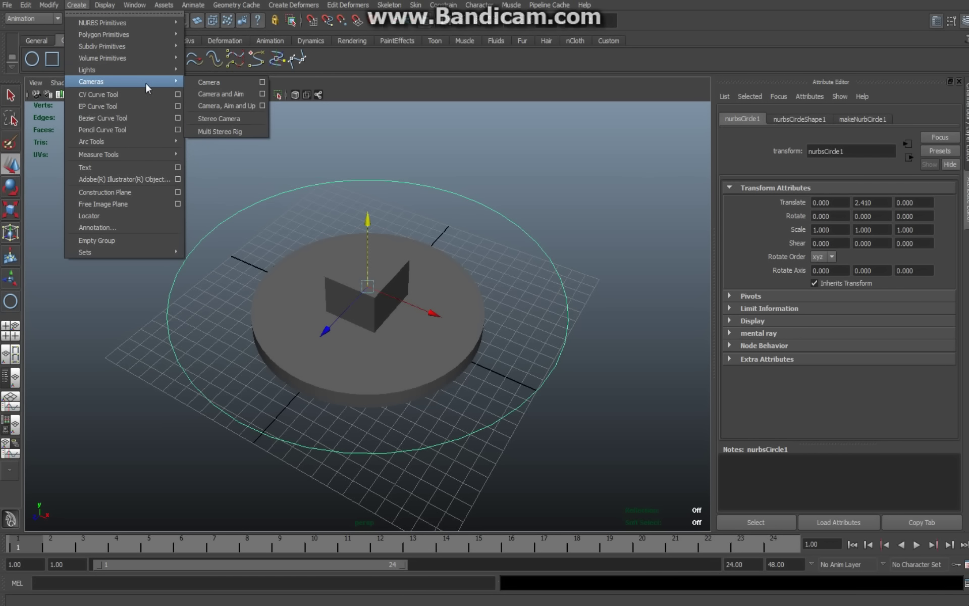
left_click(205, 83)
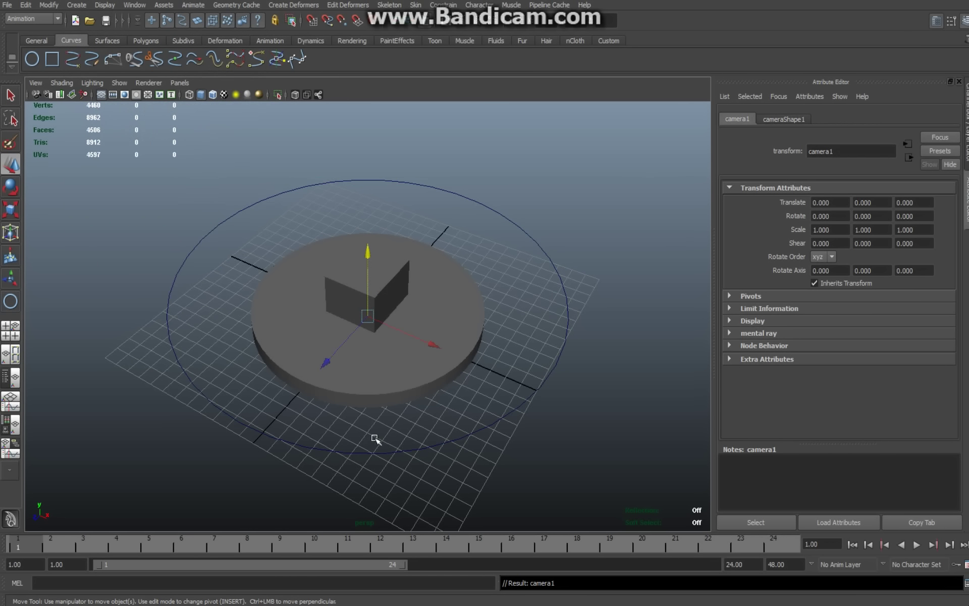
left_click_drag(525, 451, 502, 434, "alt")
left_click_drag(302, 347, 80, 412)
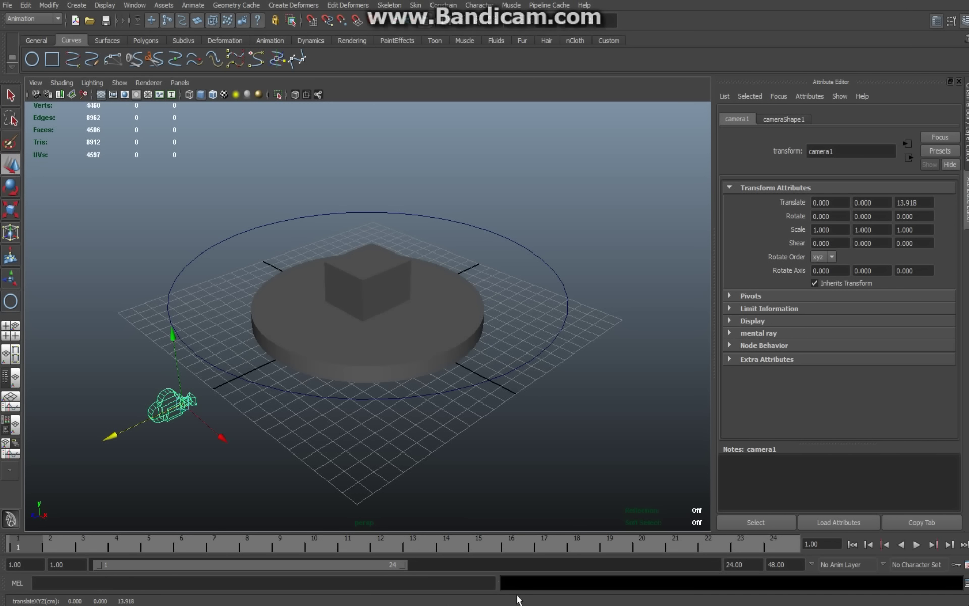
Set the playback end time to frame 1000
left_click(751, 564)
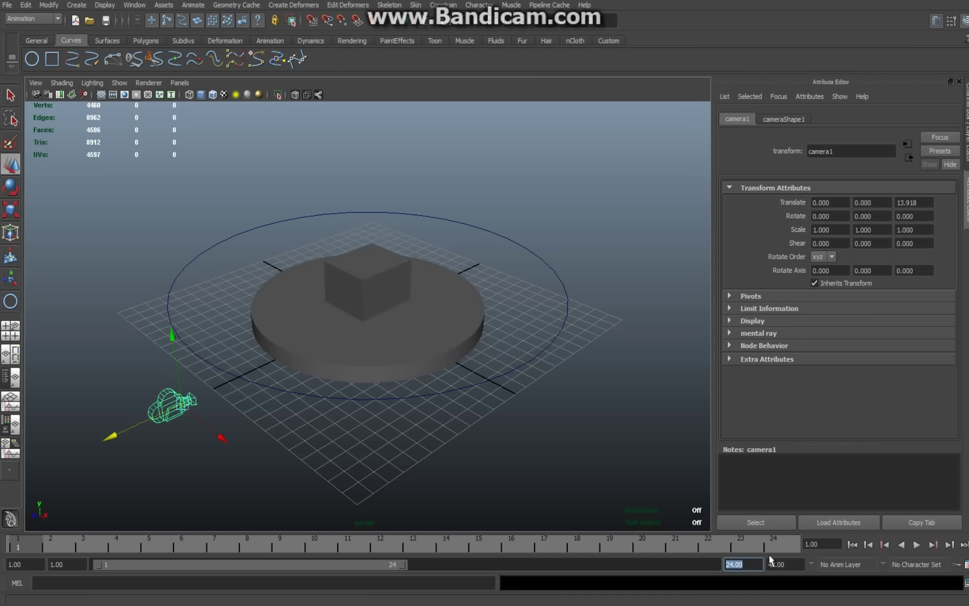
type("1000")
key("Tab")
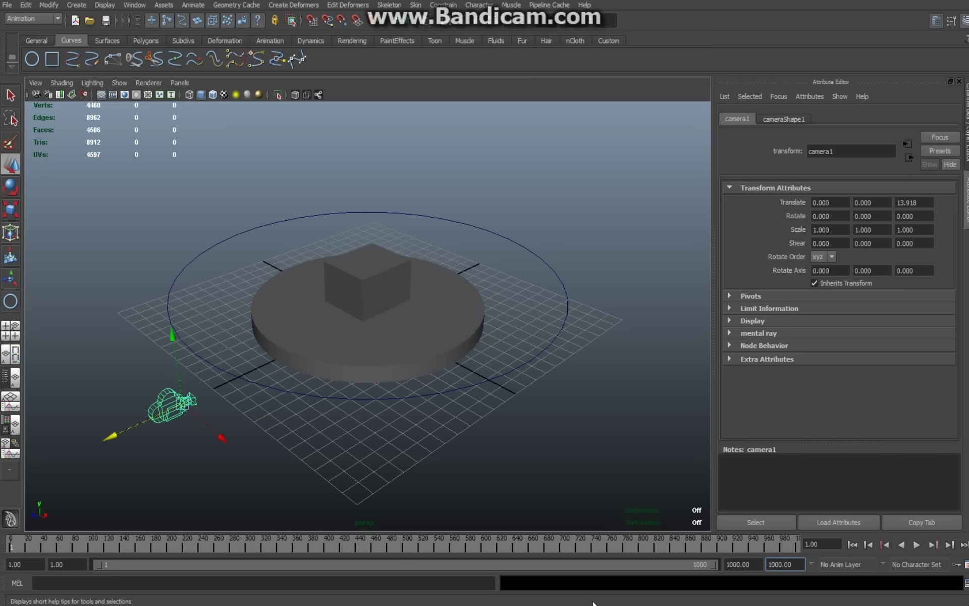
Attach camera1 to nurbsCircle1 as its motion path, placing it on the ring
left_click(167, 459)
key("ctrl+z")
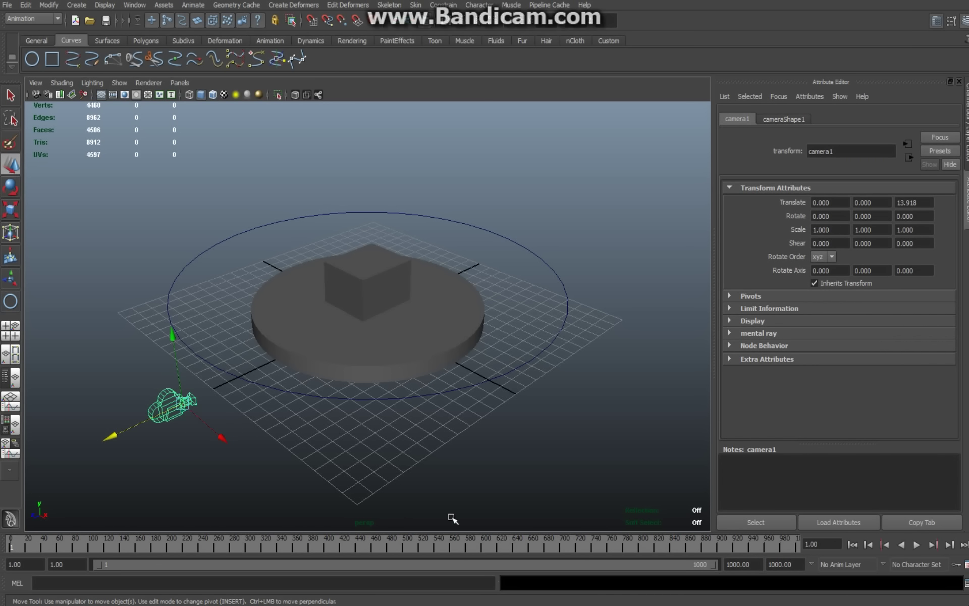
left_click(568, 298)
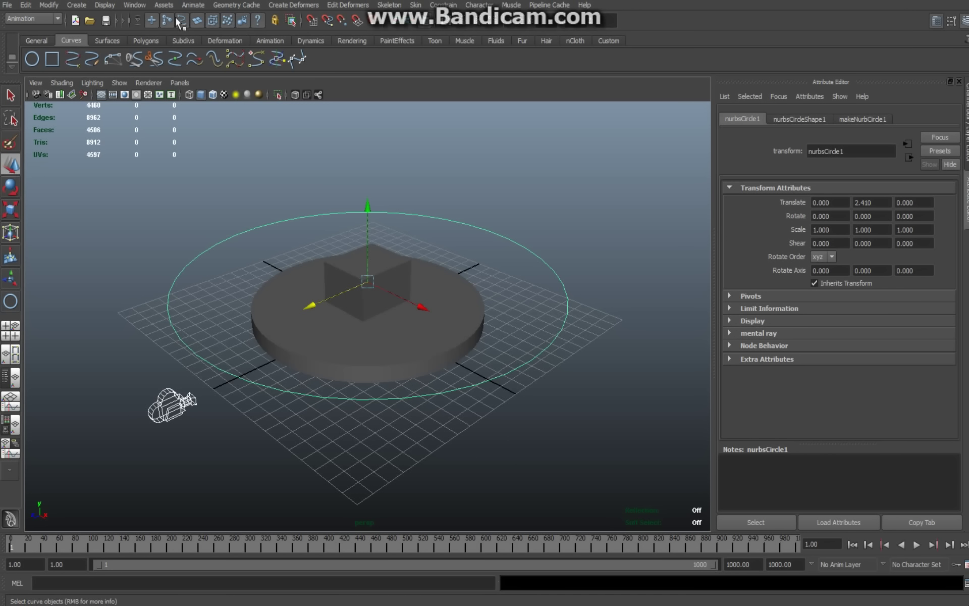
left_click(200, 6)
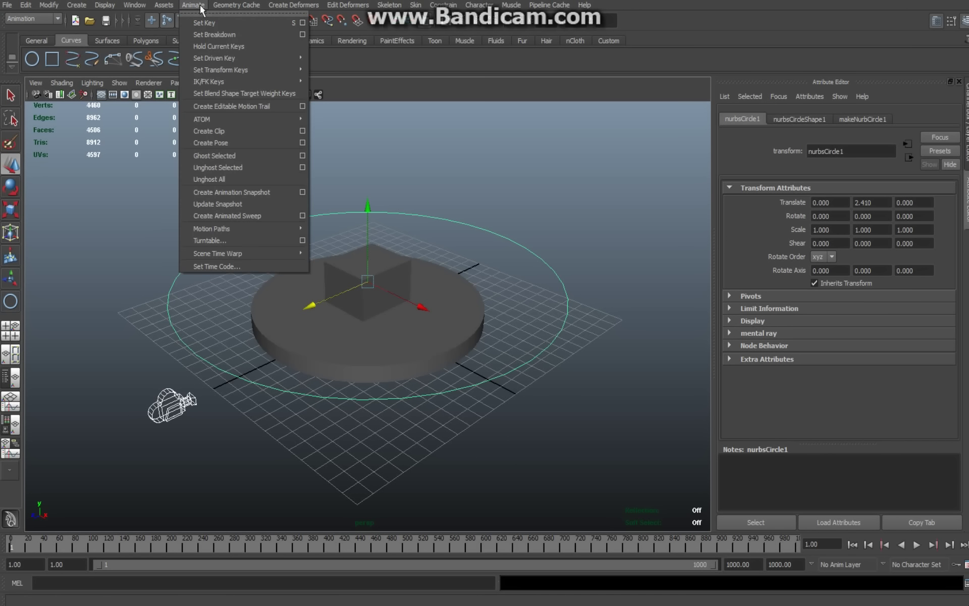
mouse_move(259, 228)
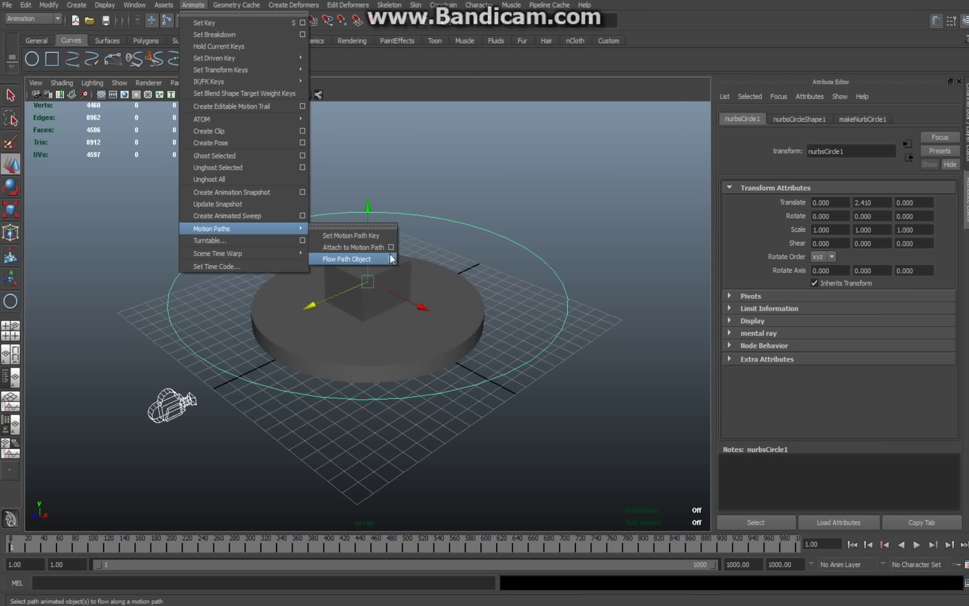
left_click(354, 247)
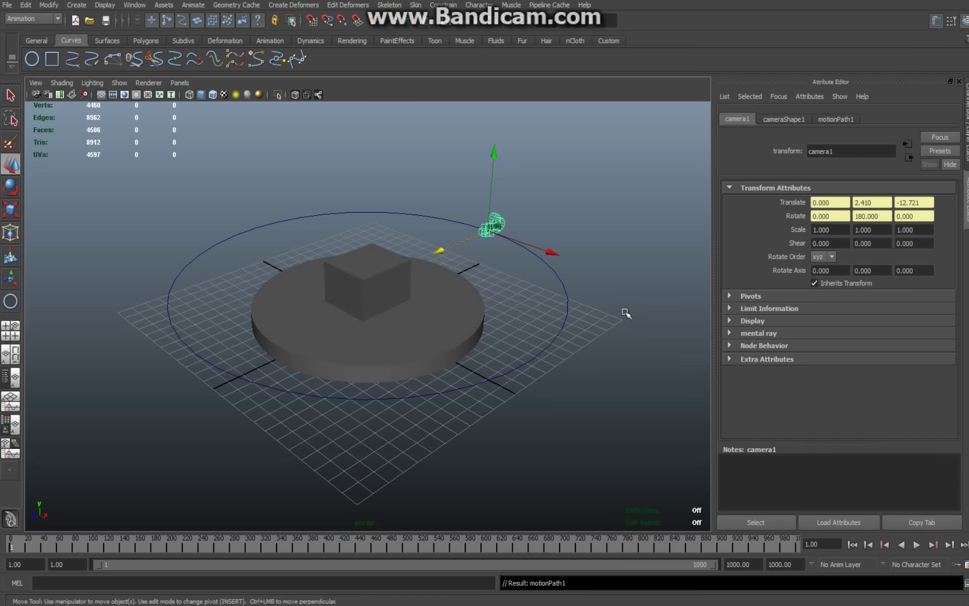
left_click(915, 545)
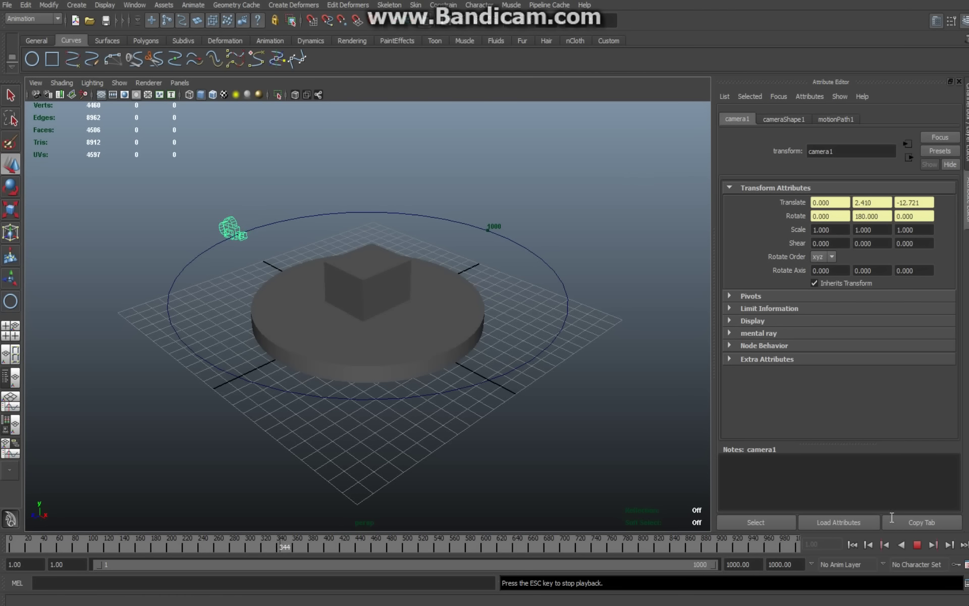
left_click(917, 545)
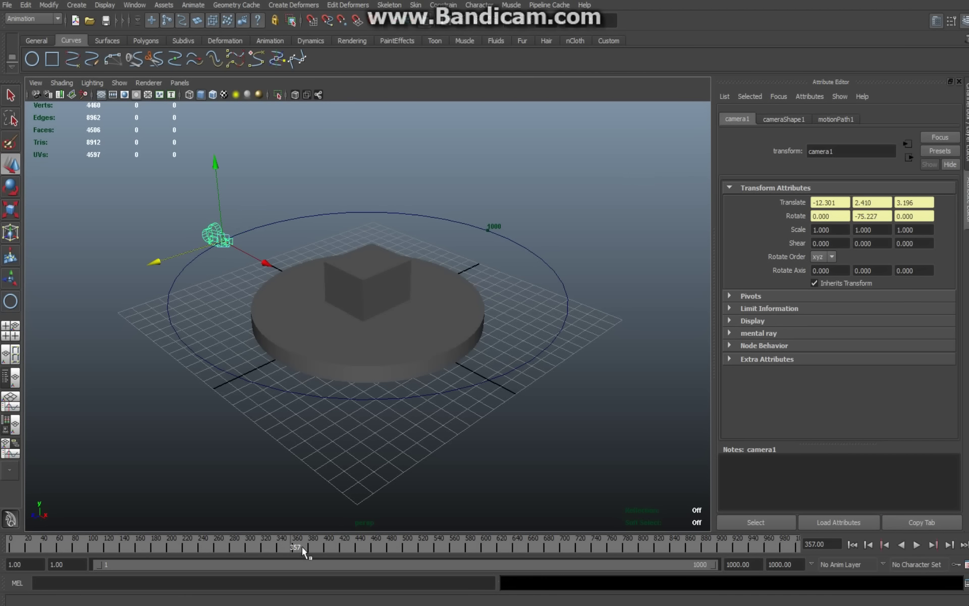
left_click_drag(298, 544, 2, 545)
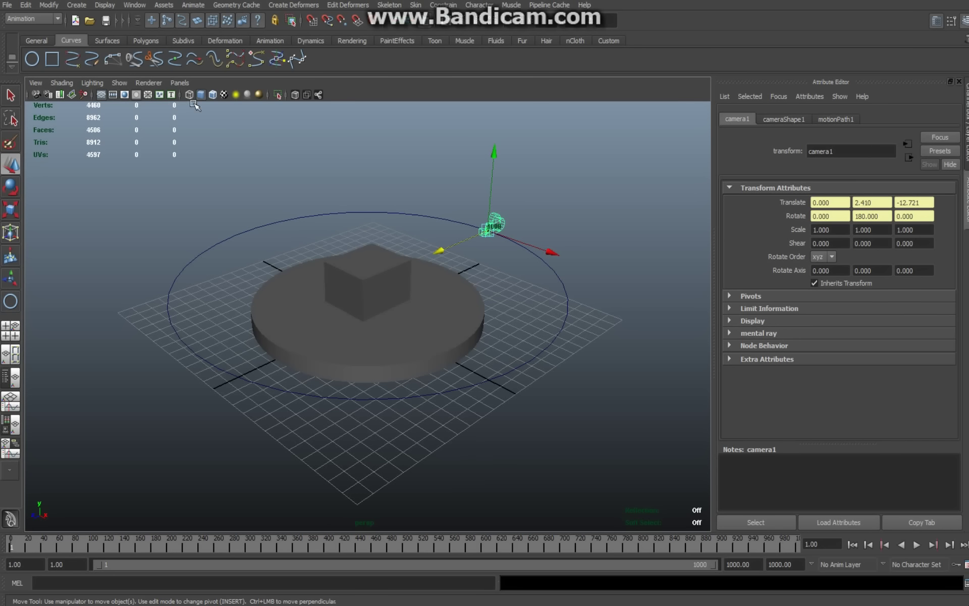
Switch the viewport to look through camera1 via Panels > Perspective
left_click(180, 83)
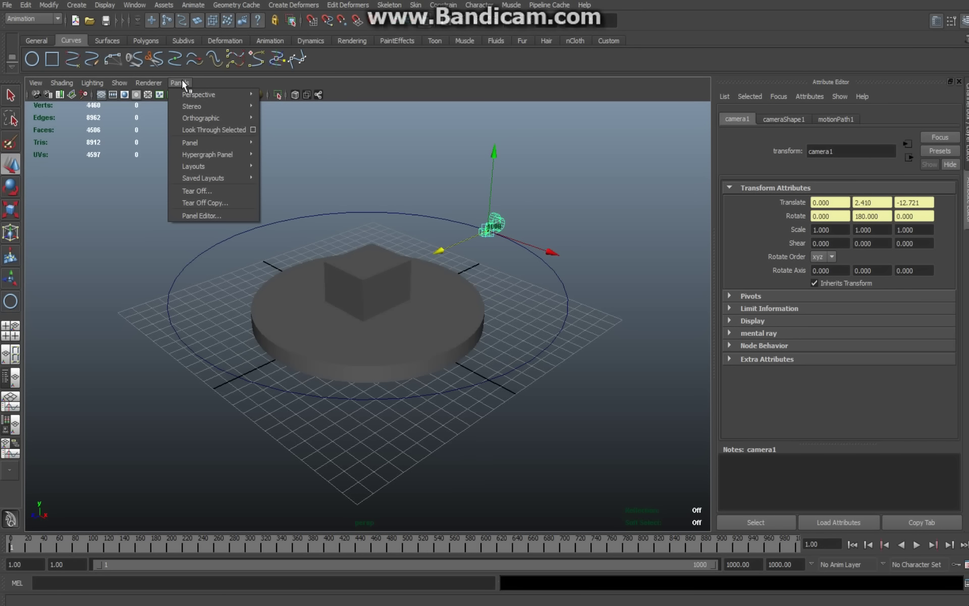
mouse_move(196, 92)
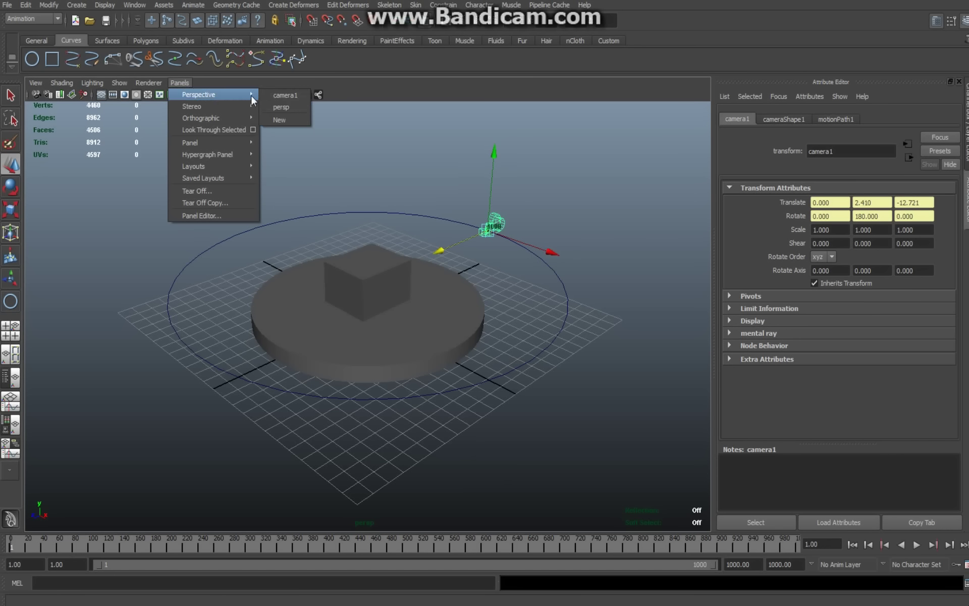
left_click(291, 95)
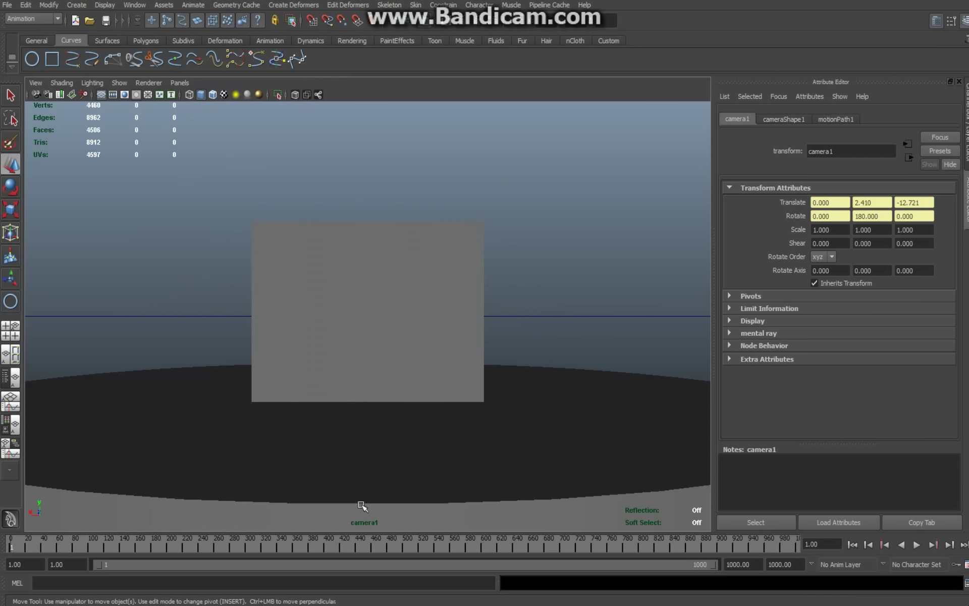
Start playback forwards to watch camera1 orbit the cube and disc
left_click(916, 545)
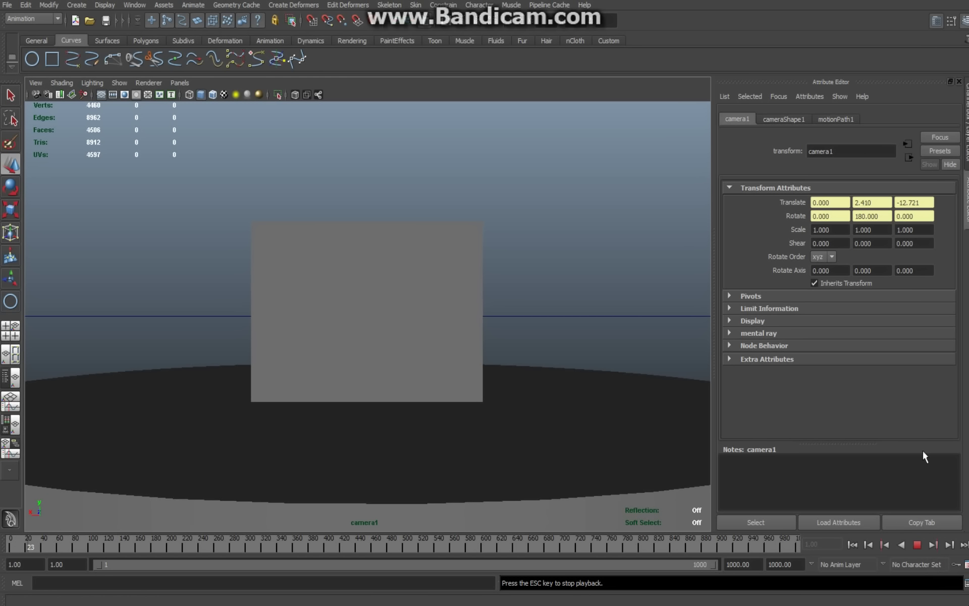